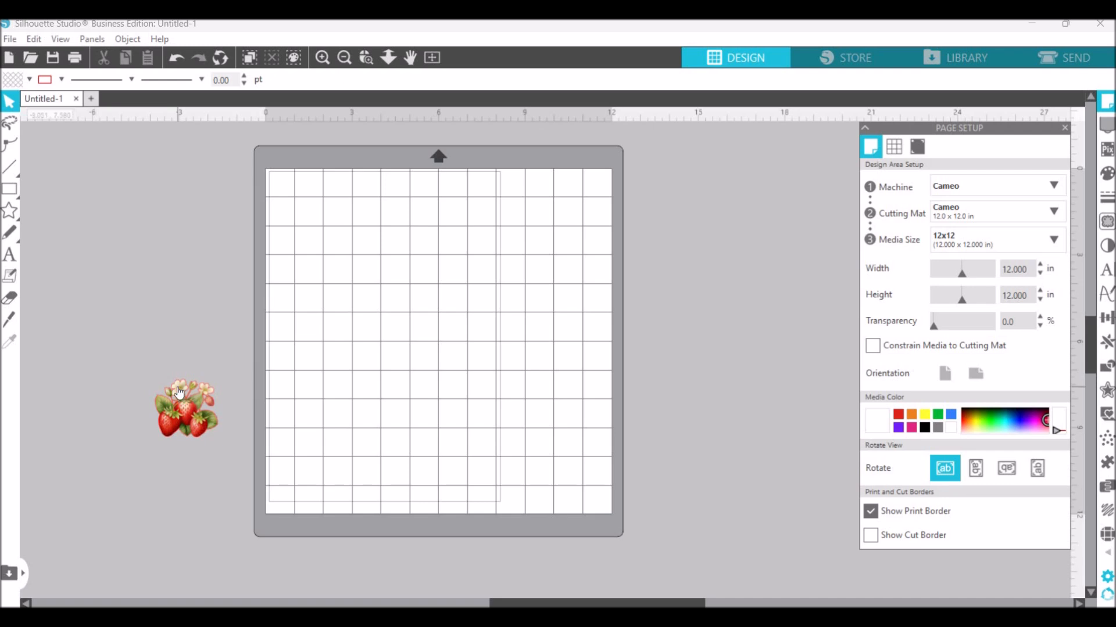
# Move the strawberry image from beside the cutting mat onto the mat's upper-left area
pyautogui.moveTo(176, 399); pyautogui.dragTo(327, 229)
pyautogui.click(283, 189)
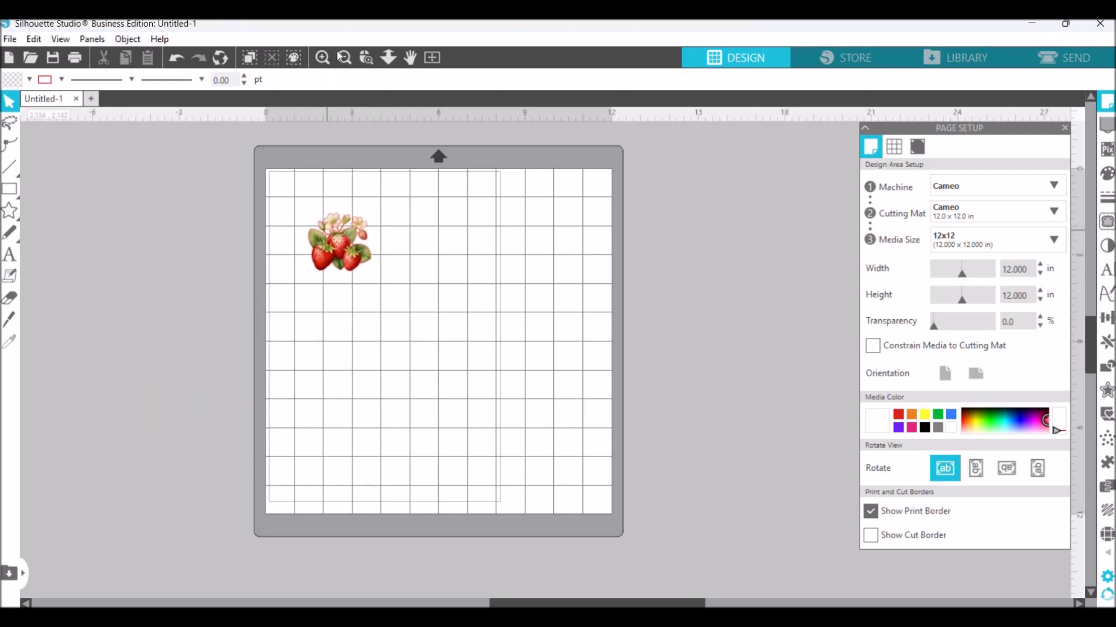
pyautogui.click(323, 56)
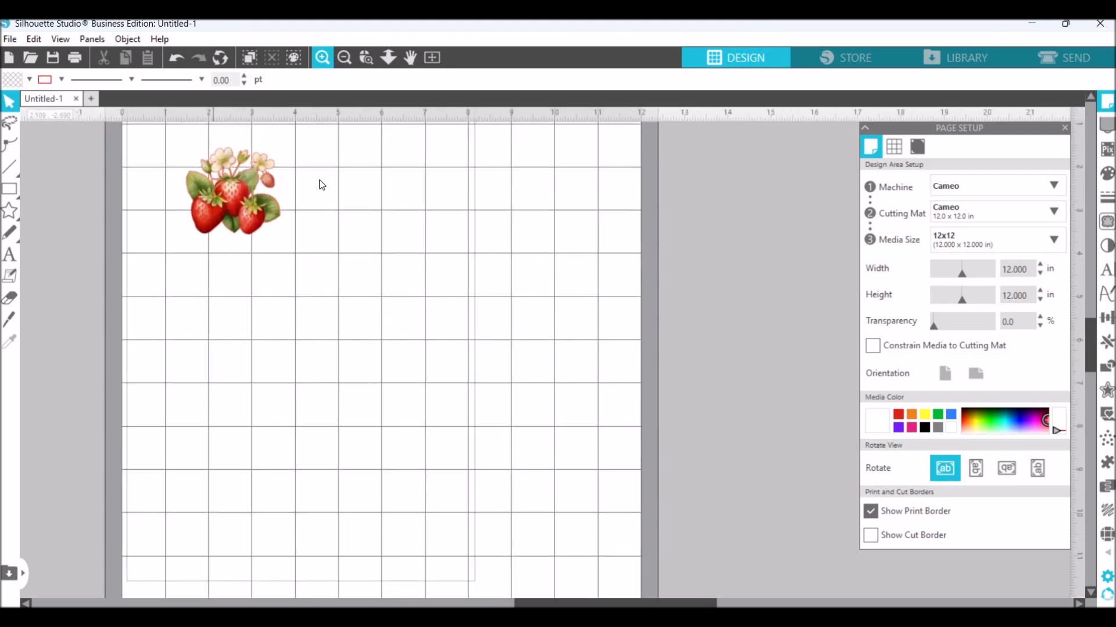
pyautogui.scroll(1, 388, 200)
pyautogui.hscroll(-4, 388, 199)
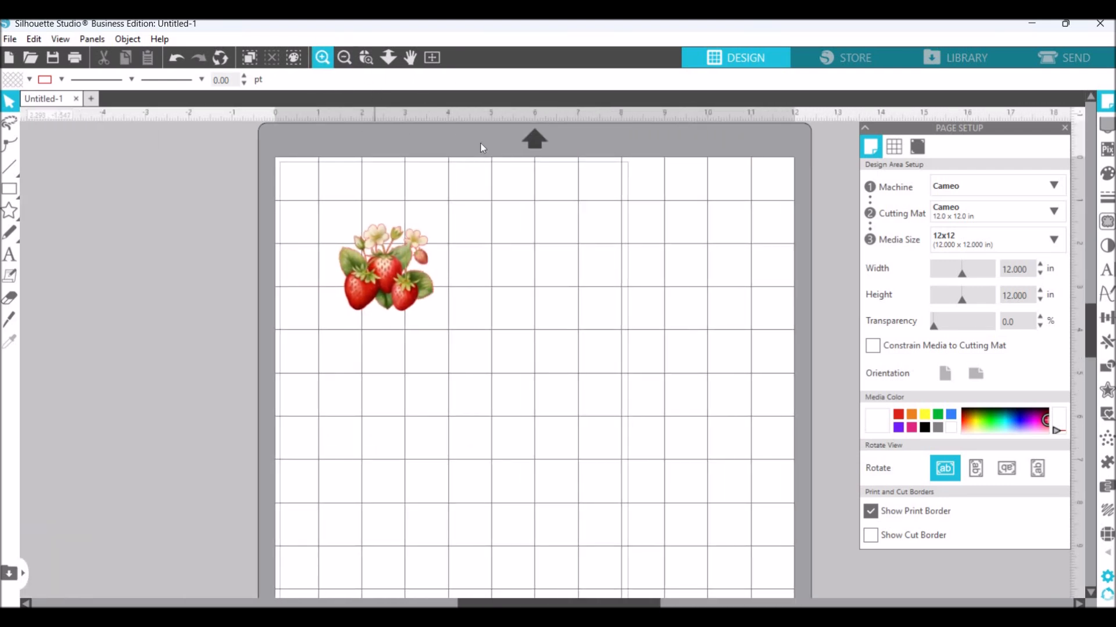
pyautogui.click(322, 57)
pyautogui.click(322, 57)
pyautogui.click(344, 57)
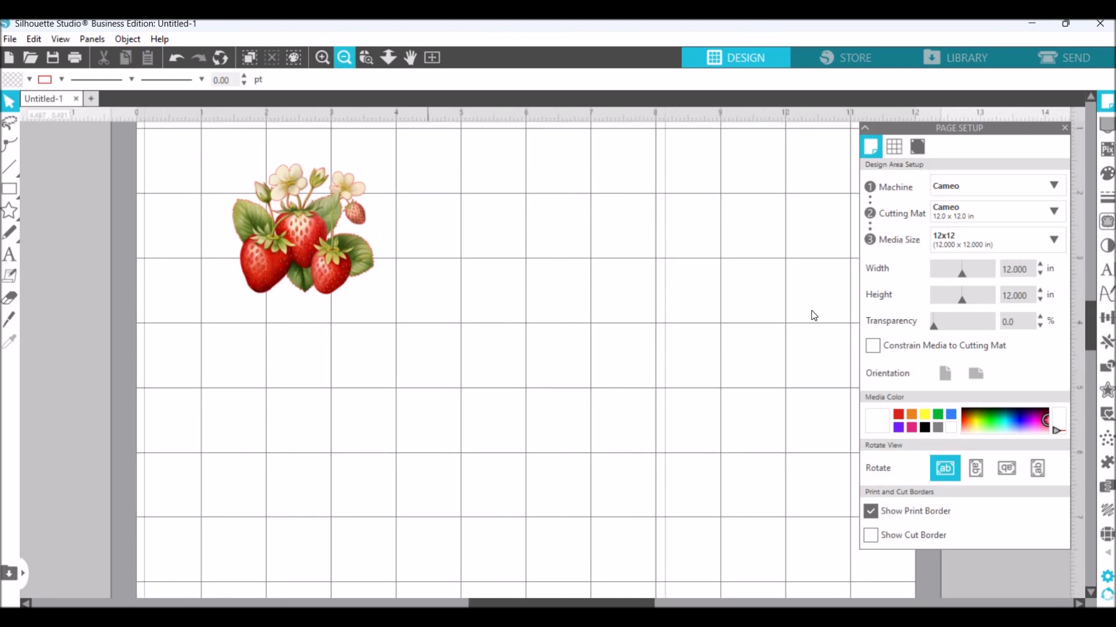
# Set the media size to A6 and reposition the strawberry image near the top of the page
pyautogui.click(954, 242)
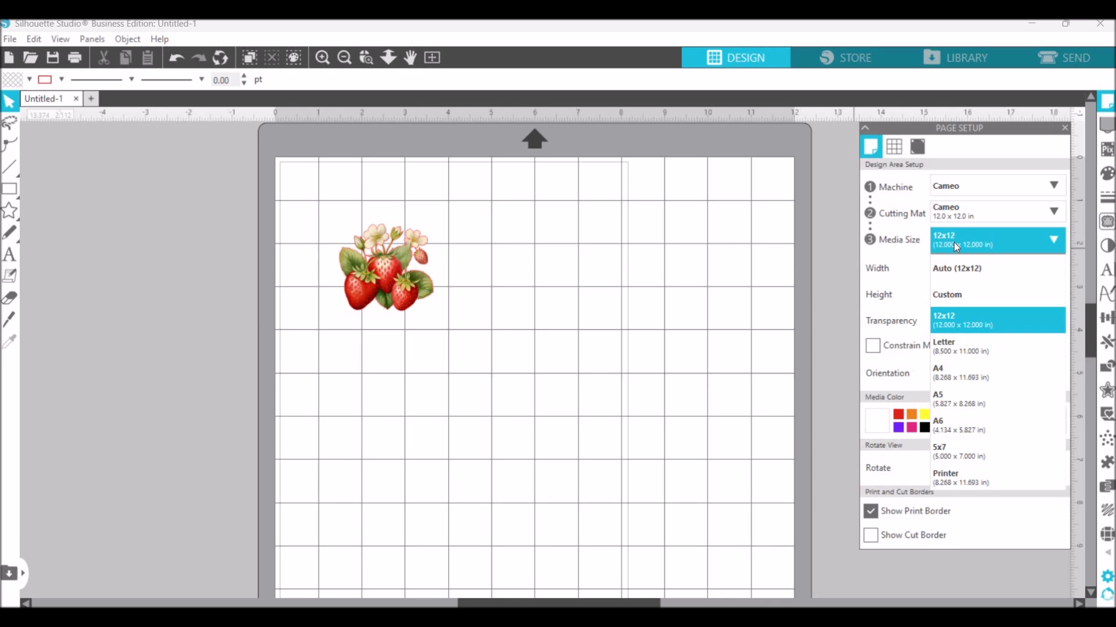
pyautogui.click(954, 420)
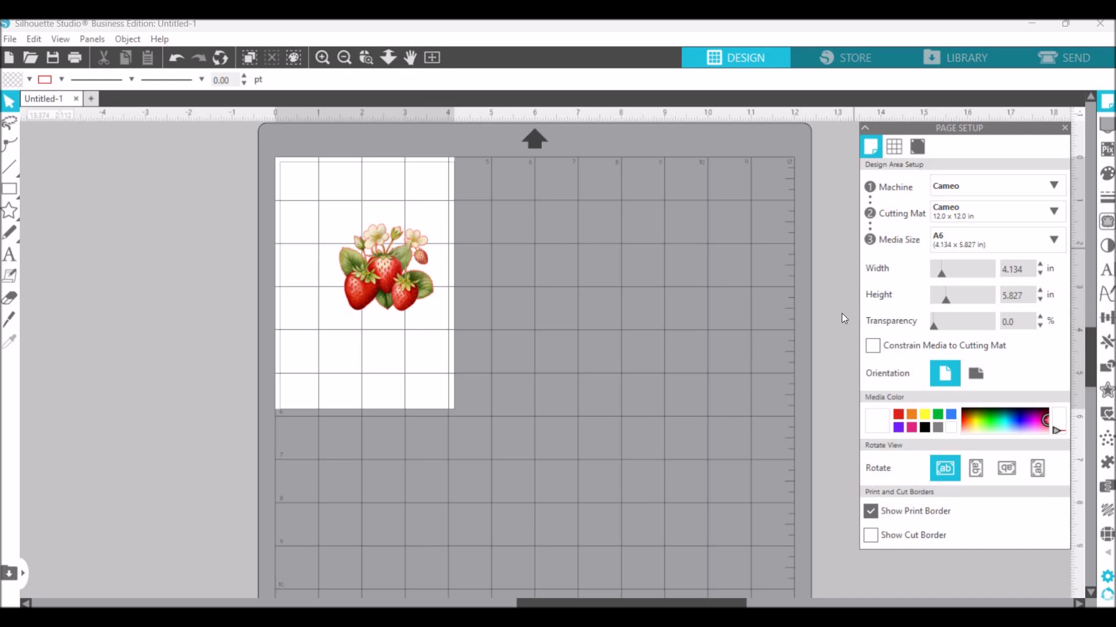
pyautogui.click(939, 214)
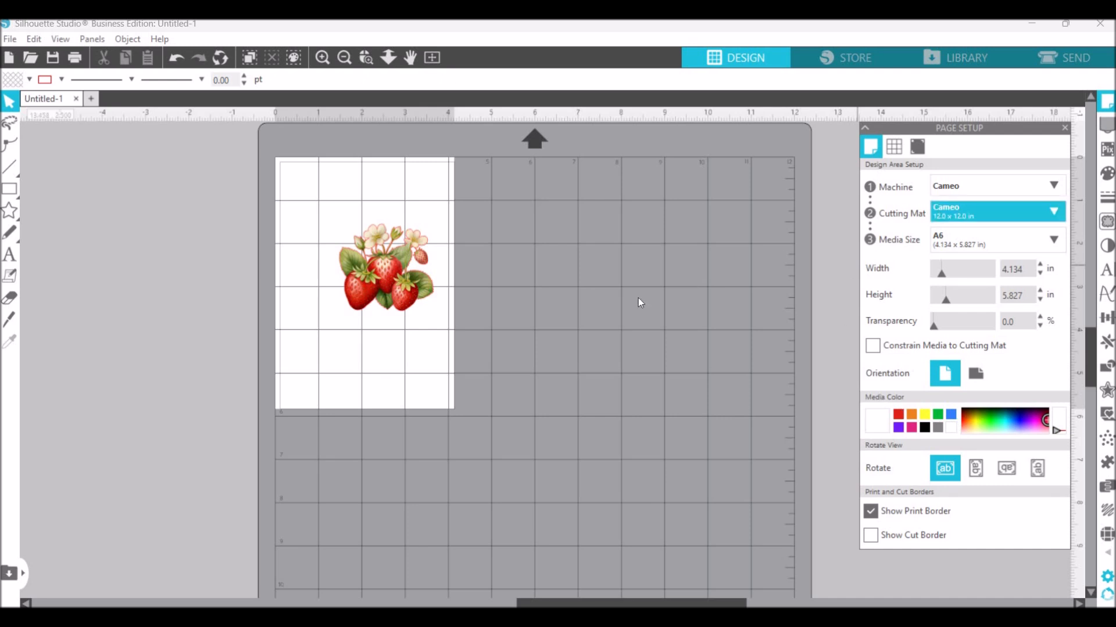
pyautogui.moveTo(358, 276); pyautogui.dragTo(334, 241)
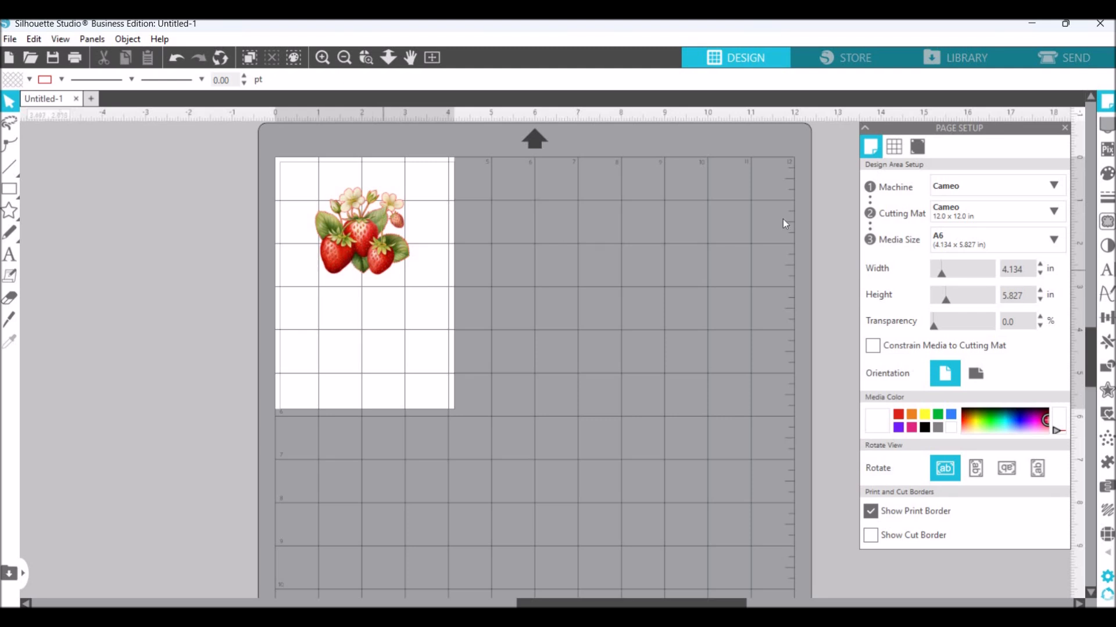
# Turn on registration marks and raise their bottom inset to 2.625 in, just below the strawberry image
pyautogui.click(923, 152)
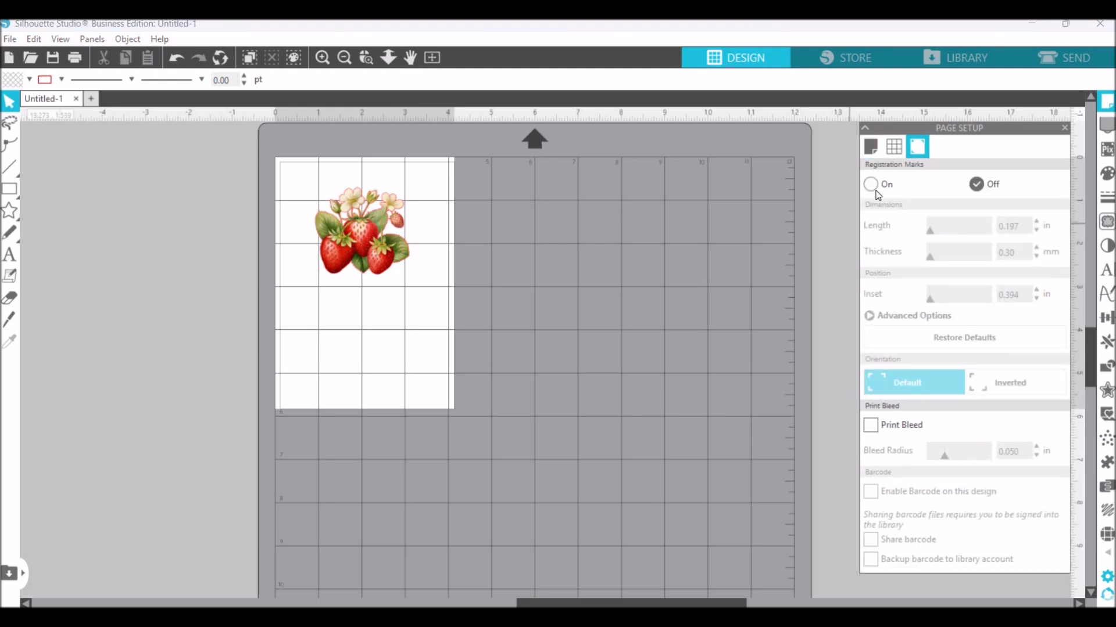
pyautogui.click(869, 184)
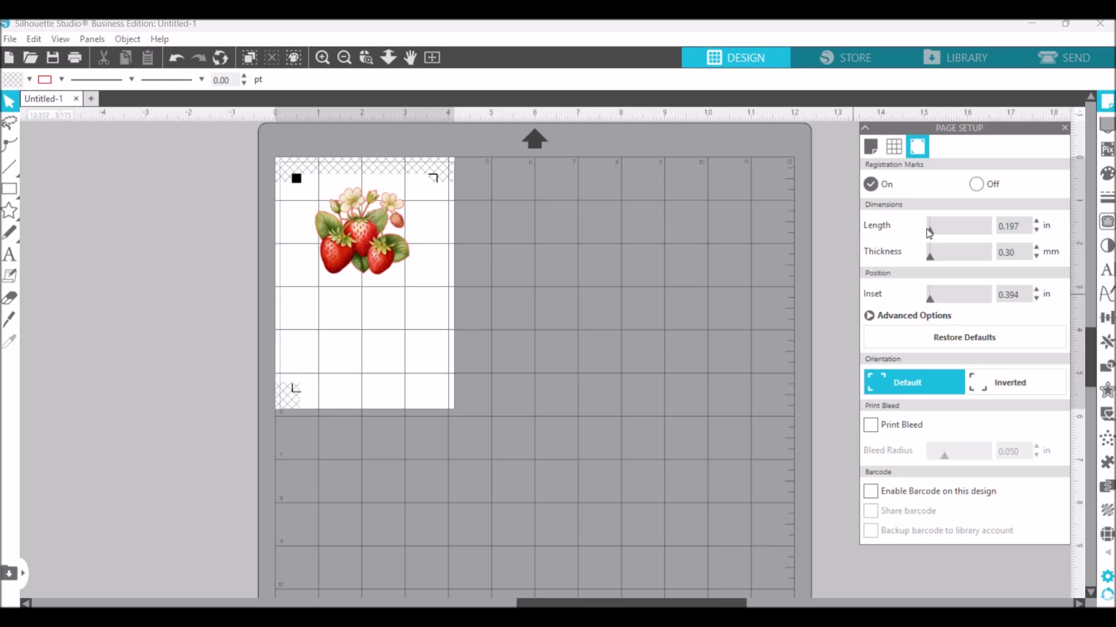
pyautogui.click(918, 334)
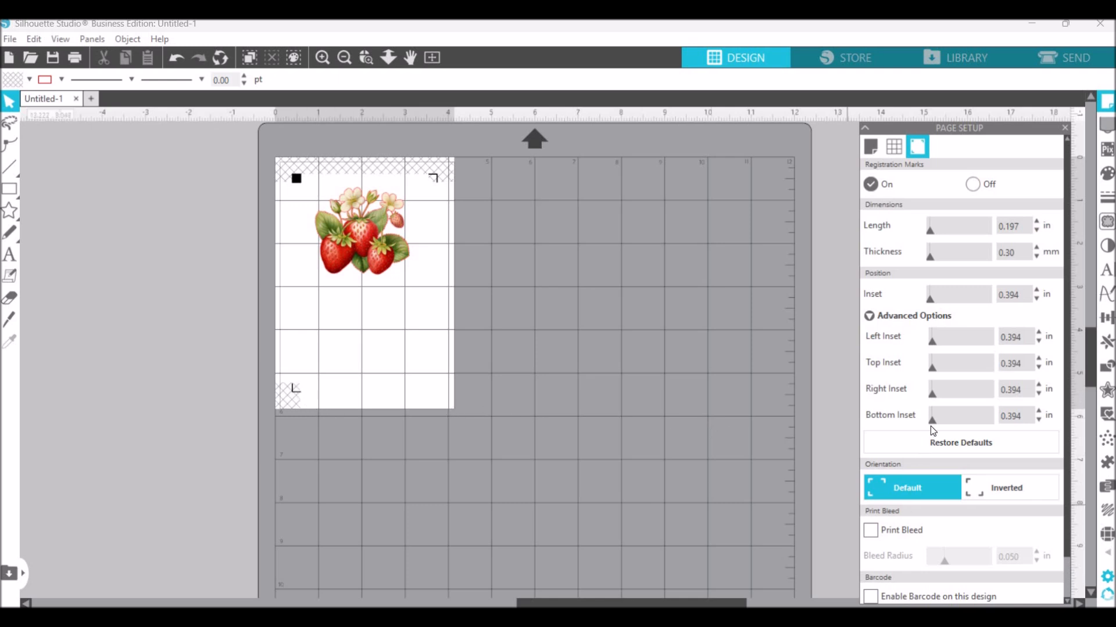
pyautogui.moveTo(946, 428); pyautogui.dragTo(965, 436)
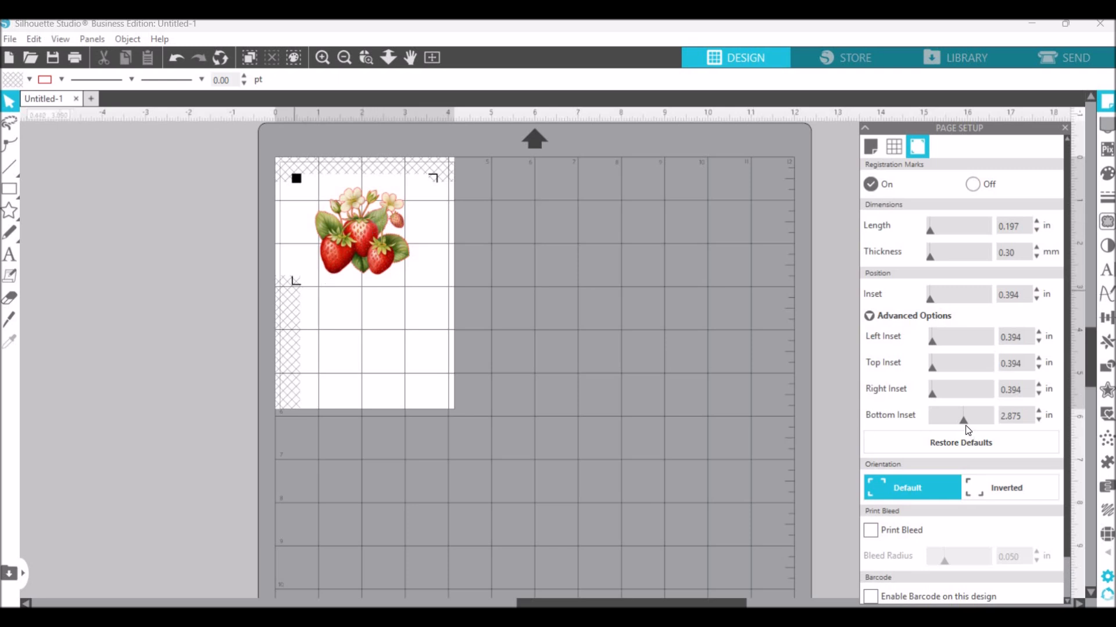
pyautogui.moveTo(962, 424); pyautogui.dragTo(960, 427)
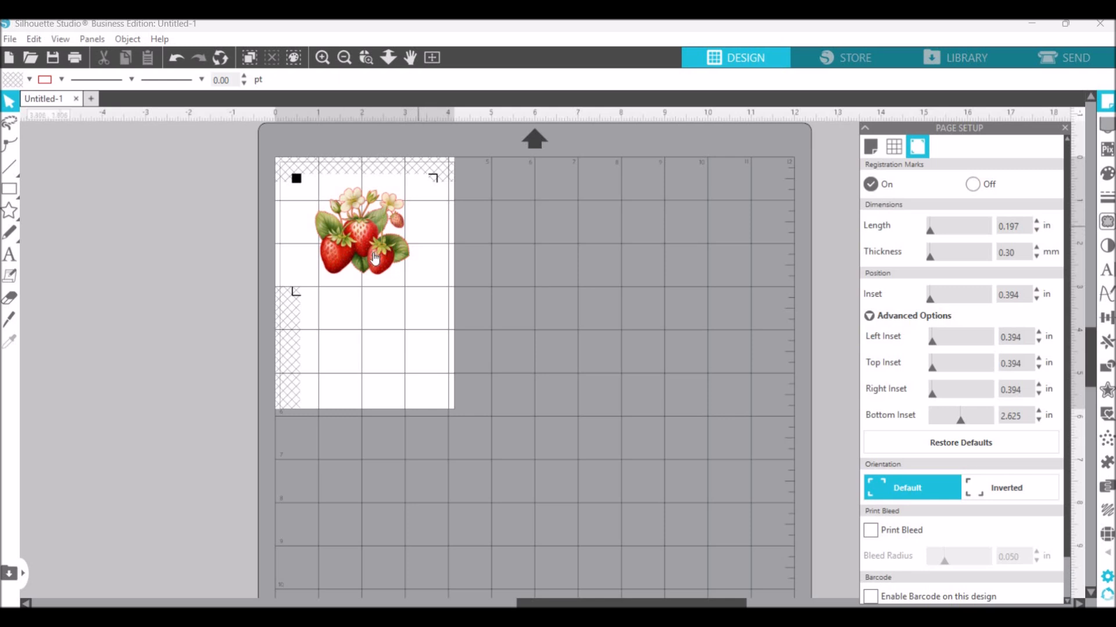
# Select the strawberry image and create an outer offset of 0.060 in around it
pyautogui.rightClick(372, 214)
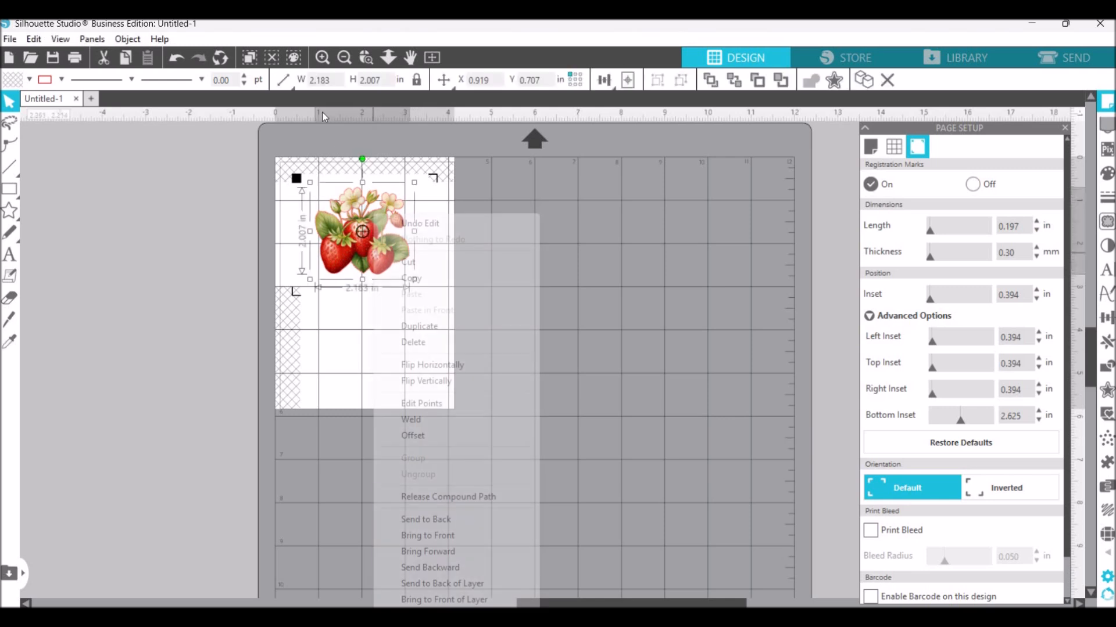
pyautogui.click(324, 63)
pyautogui.click(322, 58)
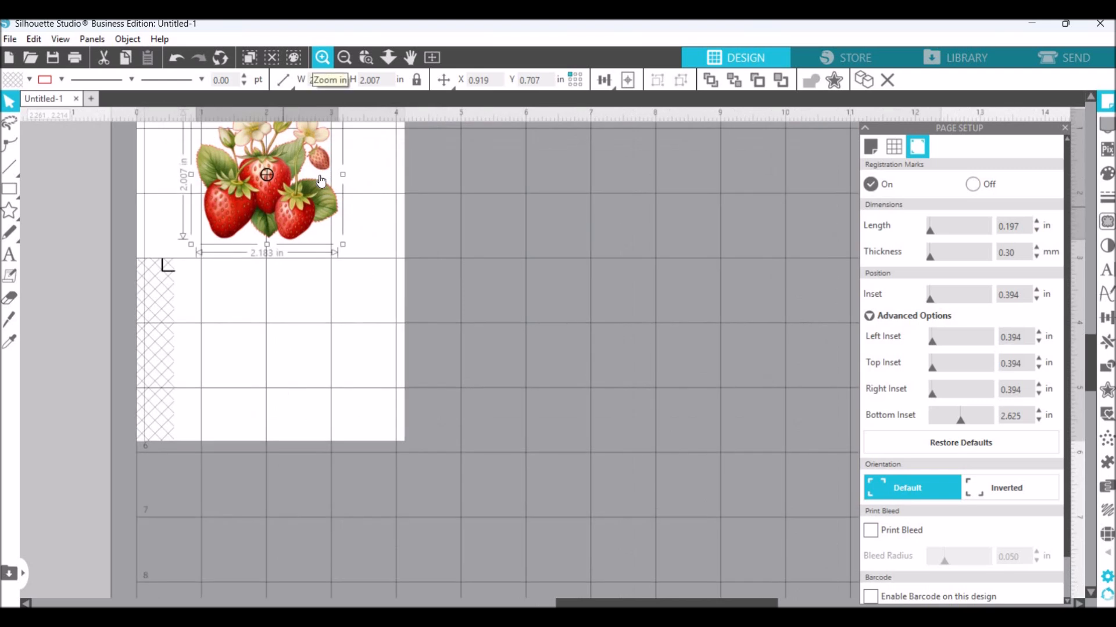
pyautogui.scroll(2, 244, 197)
pyautogui.scroll(1, 244, 197)
pyautogui.hscroll(2, 244, 197)
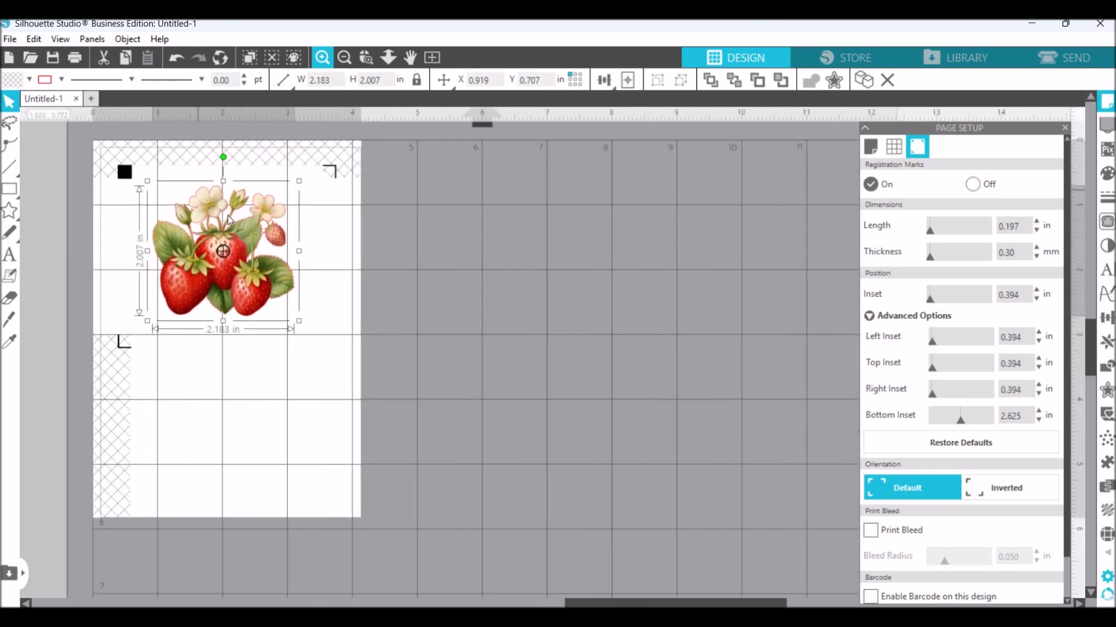
pyautogui.hscroll(-6, 291, 200)
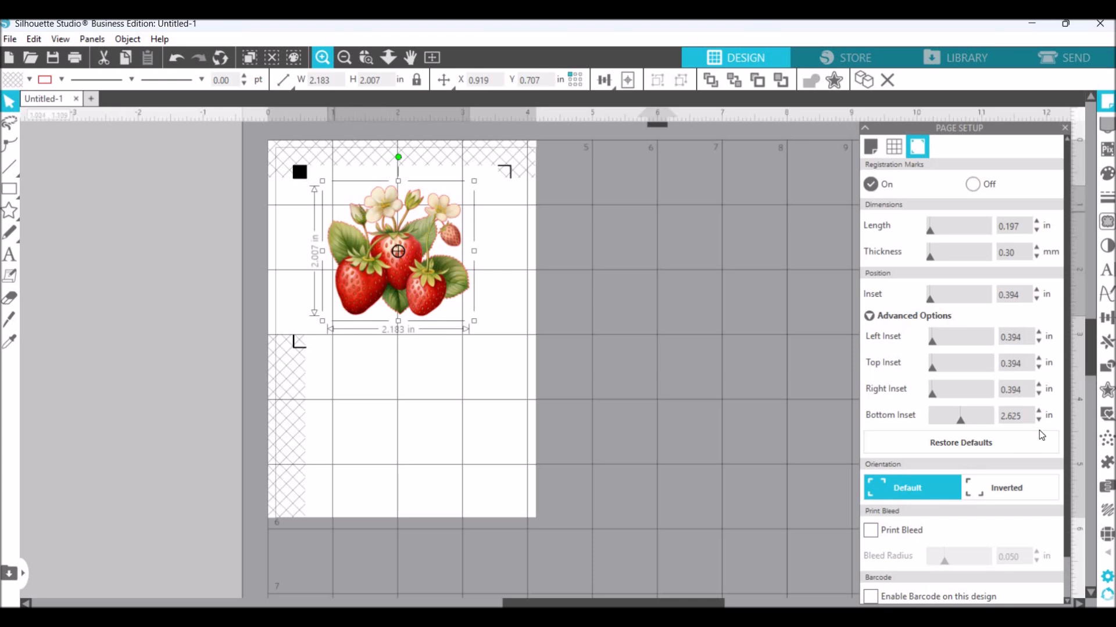
pyautogui.click(1108, 393)
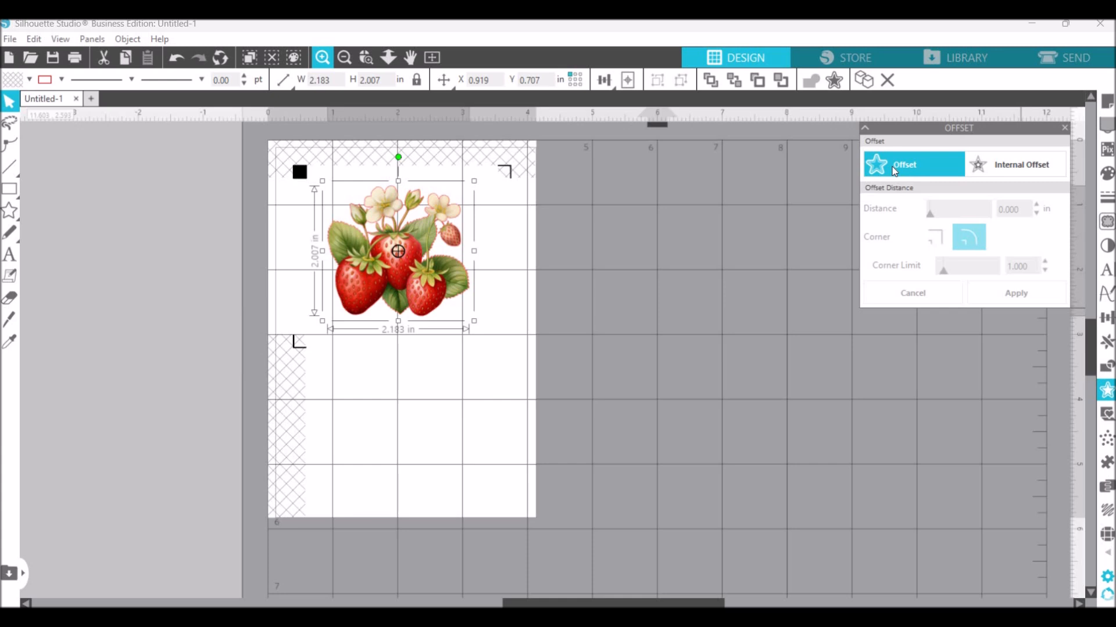
pyautogui.click(895, 169)
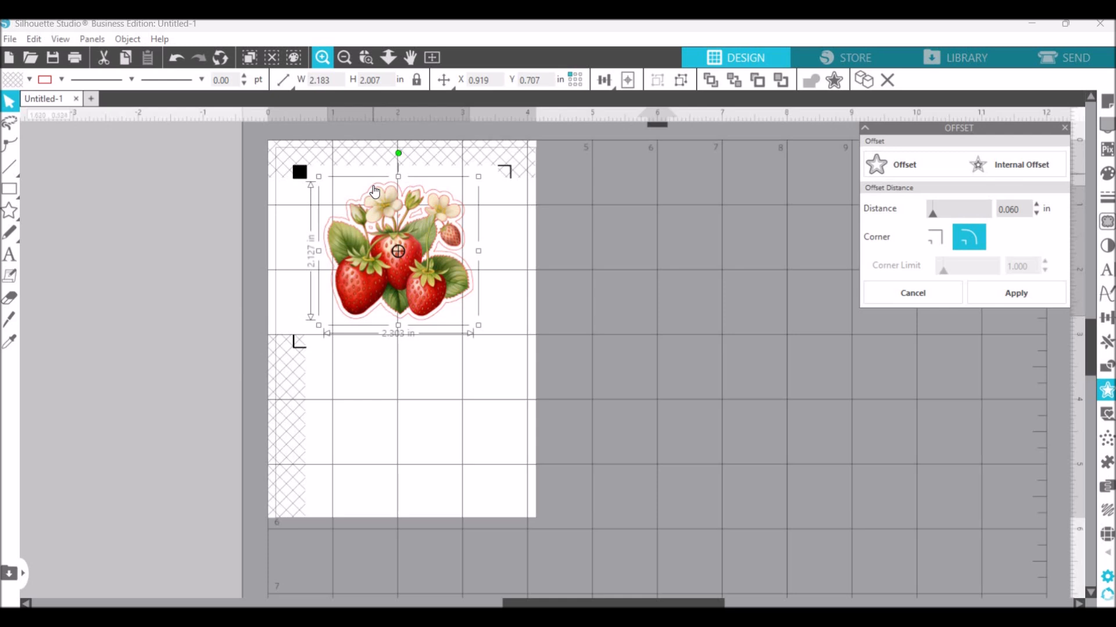
# Set the offset outline's line color to blue and apply the offset
pyautogui.click(63, 81)
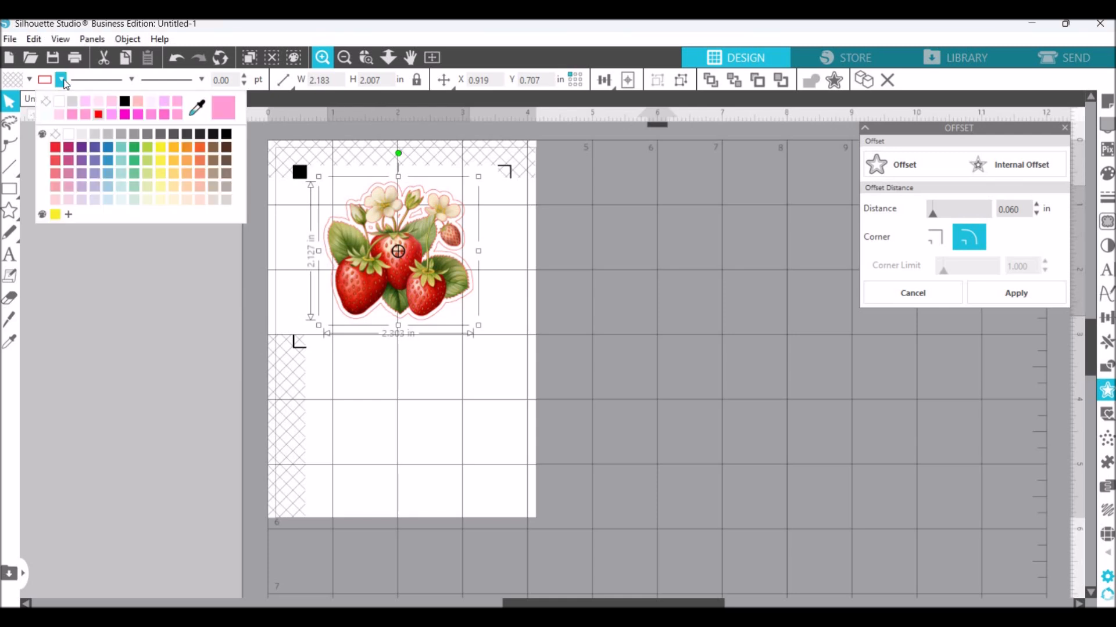
pyautogui.click(110, 151)
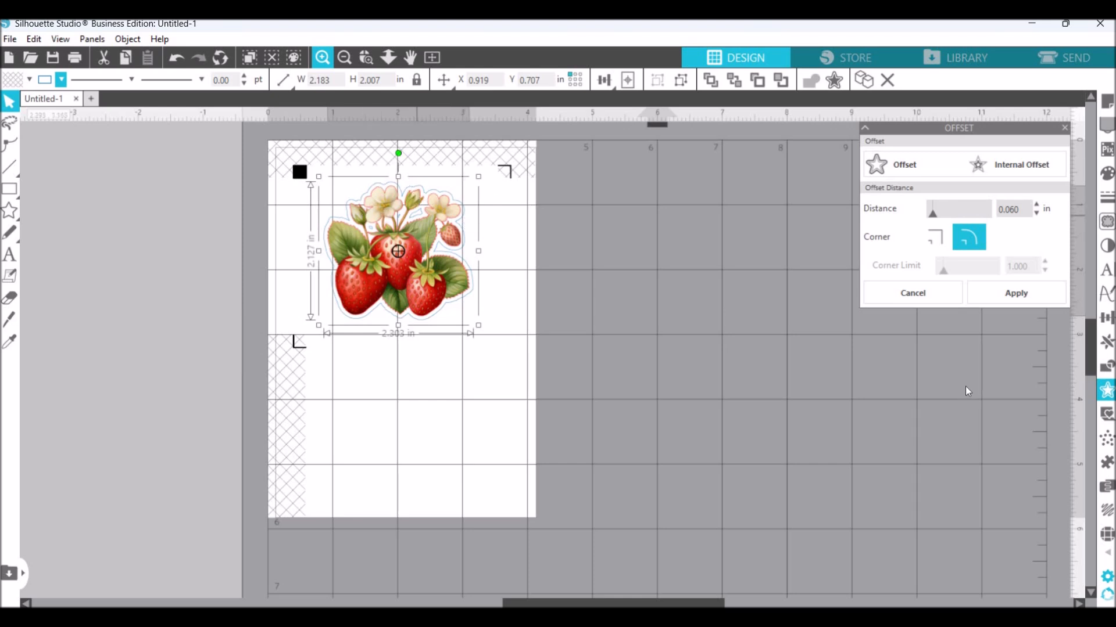
pyautogui.click(938, 241)
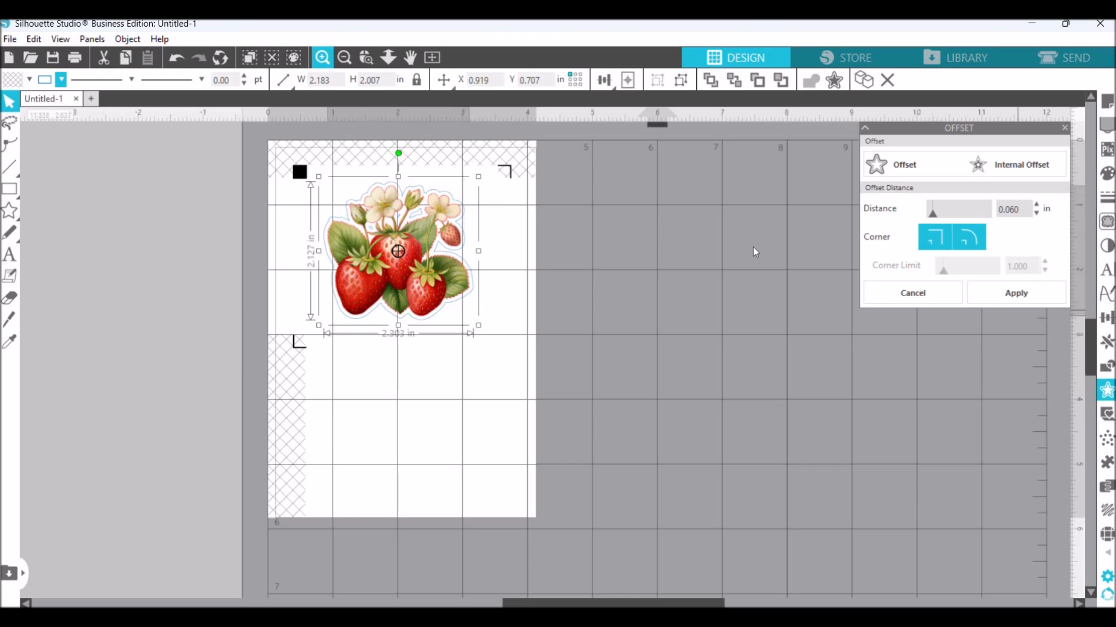
pyautogui.click(1029, 298)
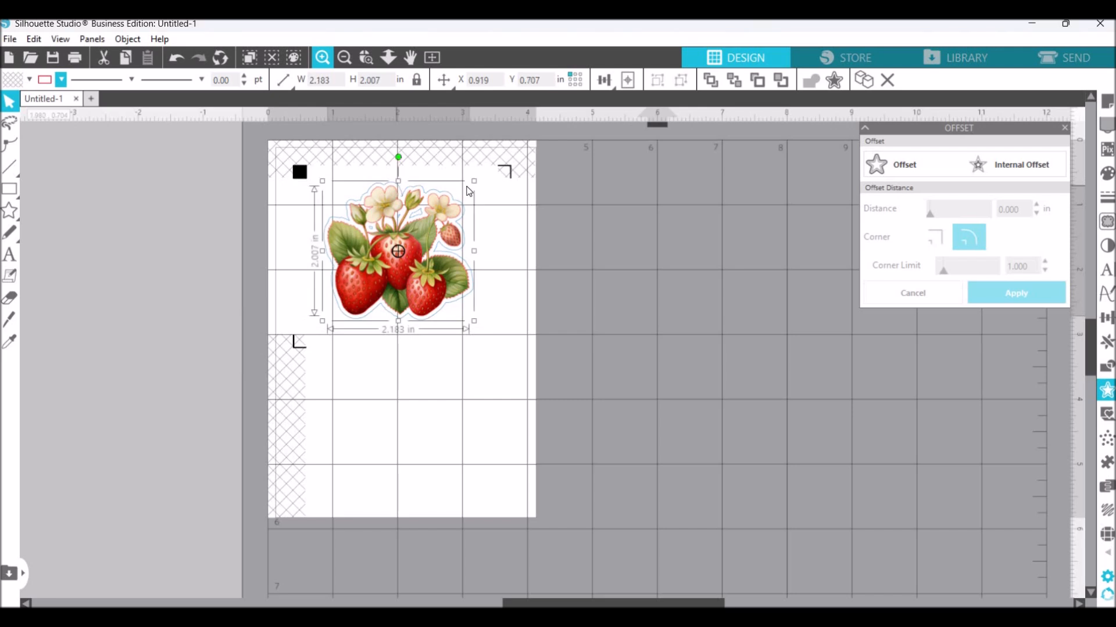
# Create a second 0.060 in offset around the blue outline, color its line green and apply it
pyautogui.doubleClick(400, 191)
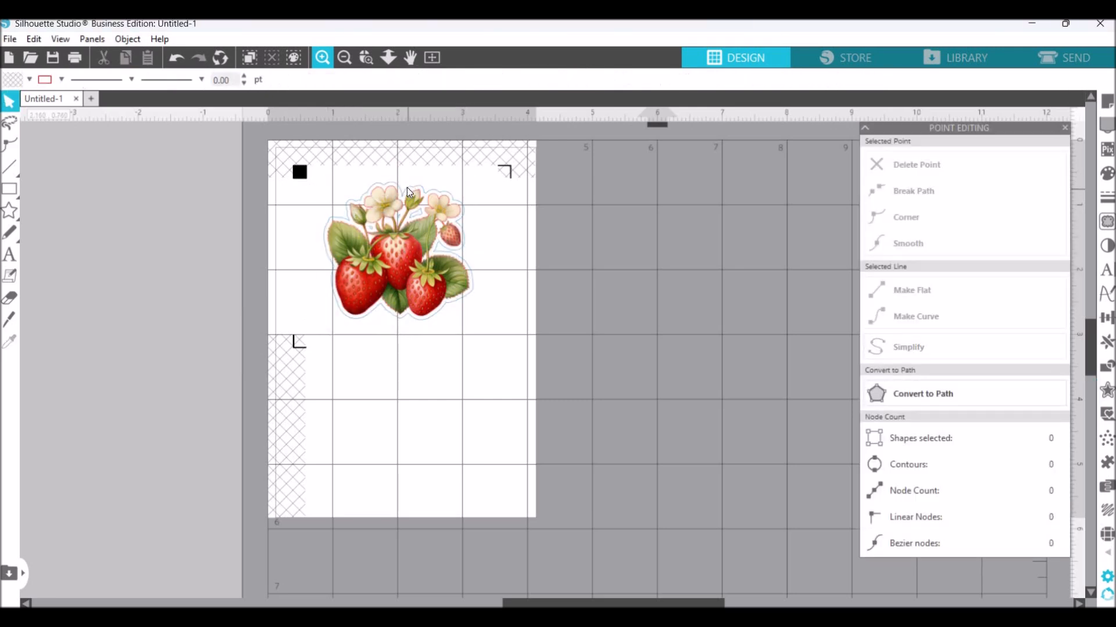
pyautogui.click(407, 187)
pyautogui.click(1107, 390)
pyautogui.click(872, 170)
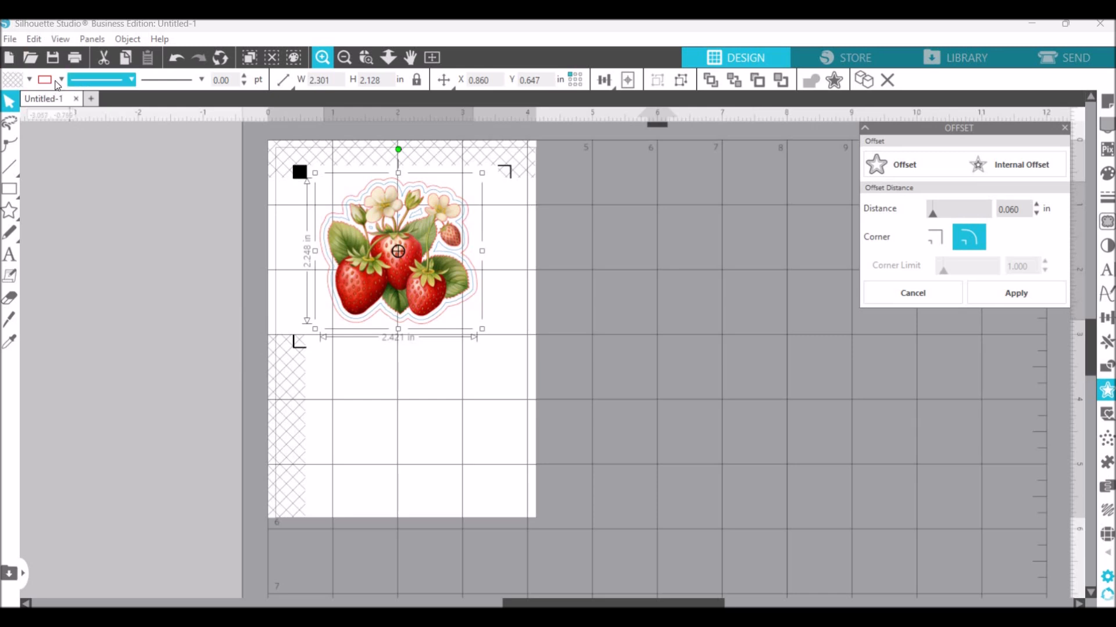
pyautogui.click(133, 147)
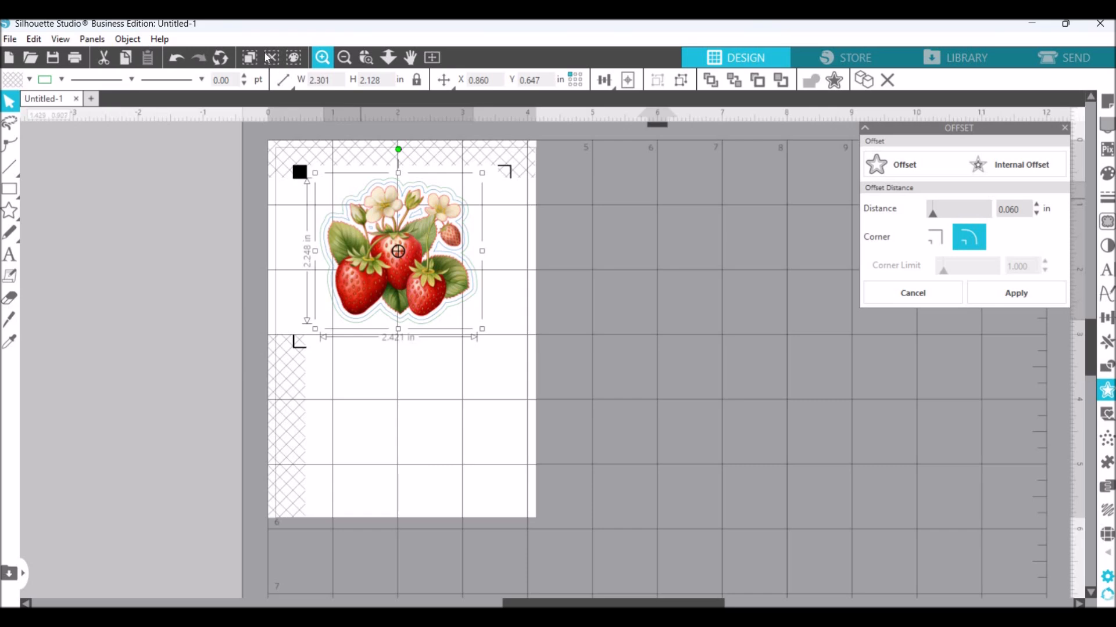
pyautogui.click(324, 61)
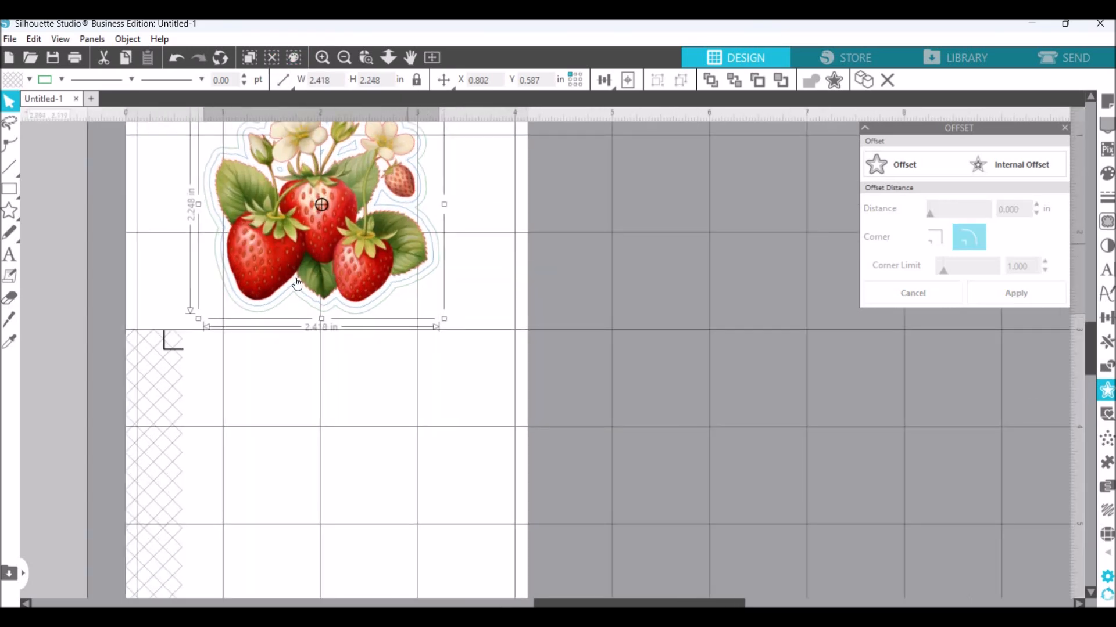
pyautogui.scroll(3, 256, 266)
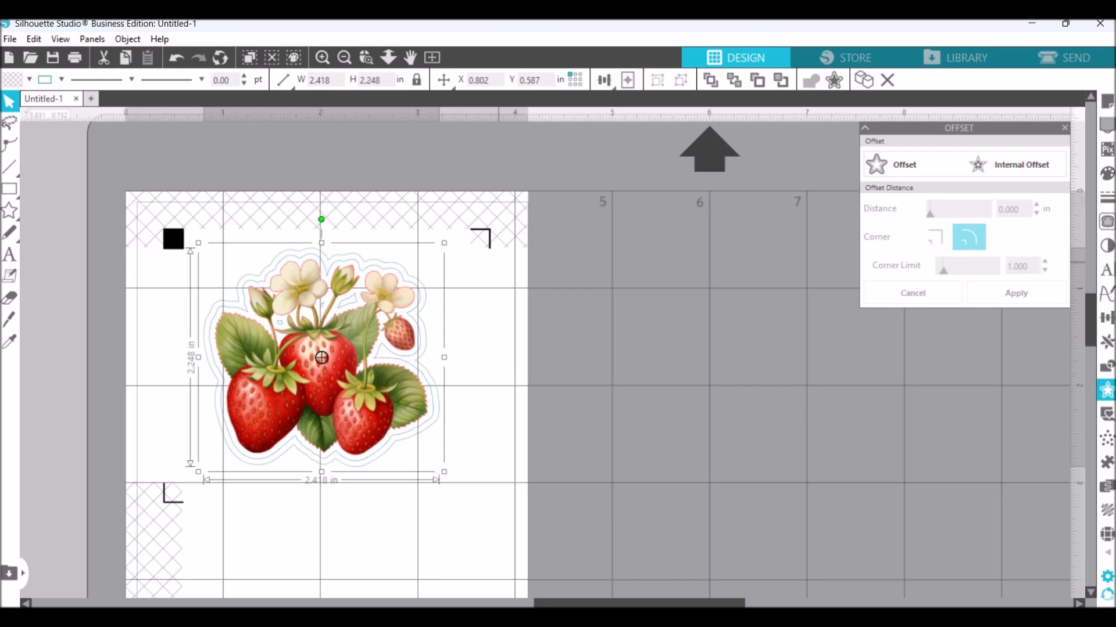
# Set up the send job by line color and disable cutting for the red line
pyautogui.click(1096, 61)
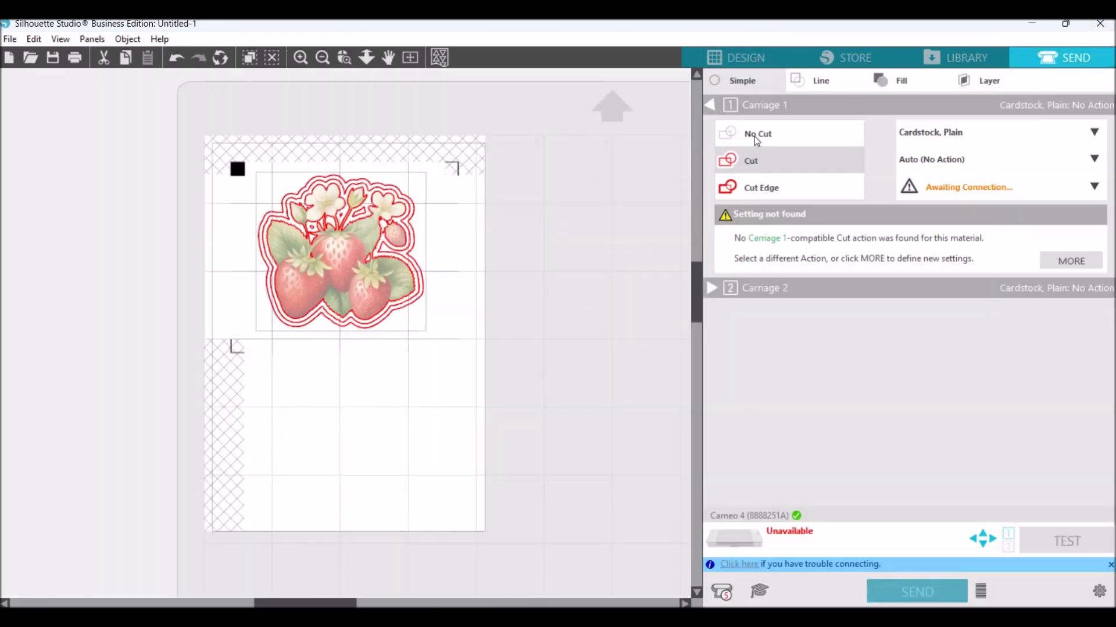
pyautogui.click(804, 72)
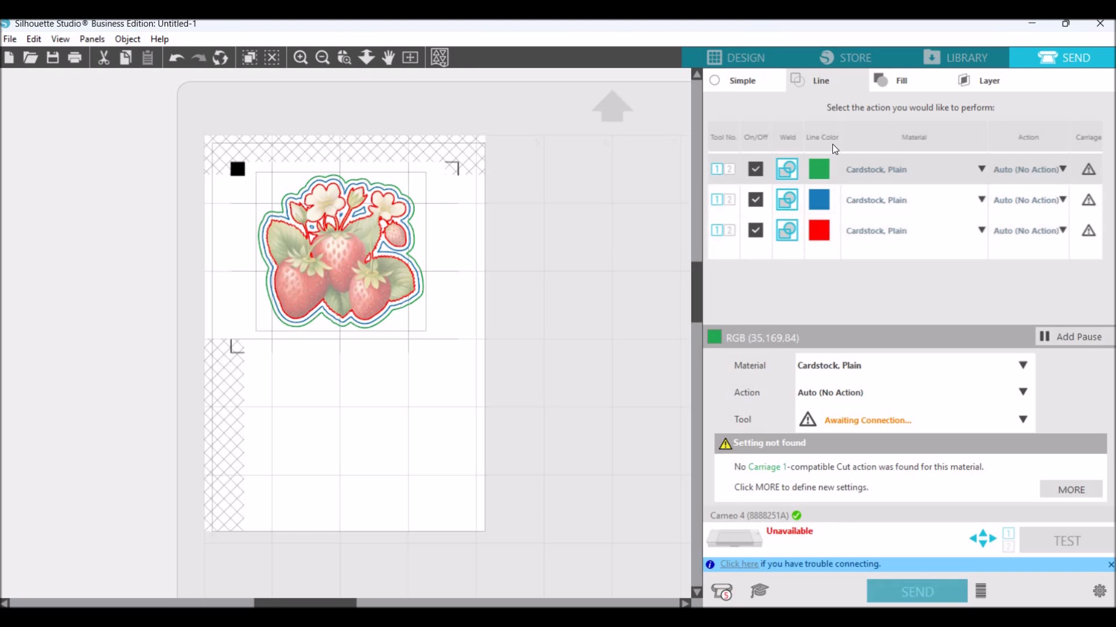
pyautogui.click(758, 234)
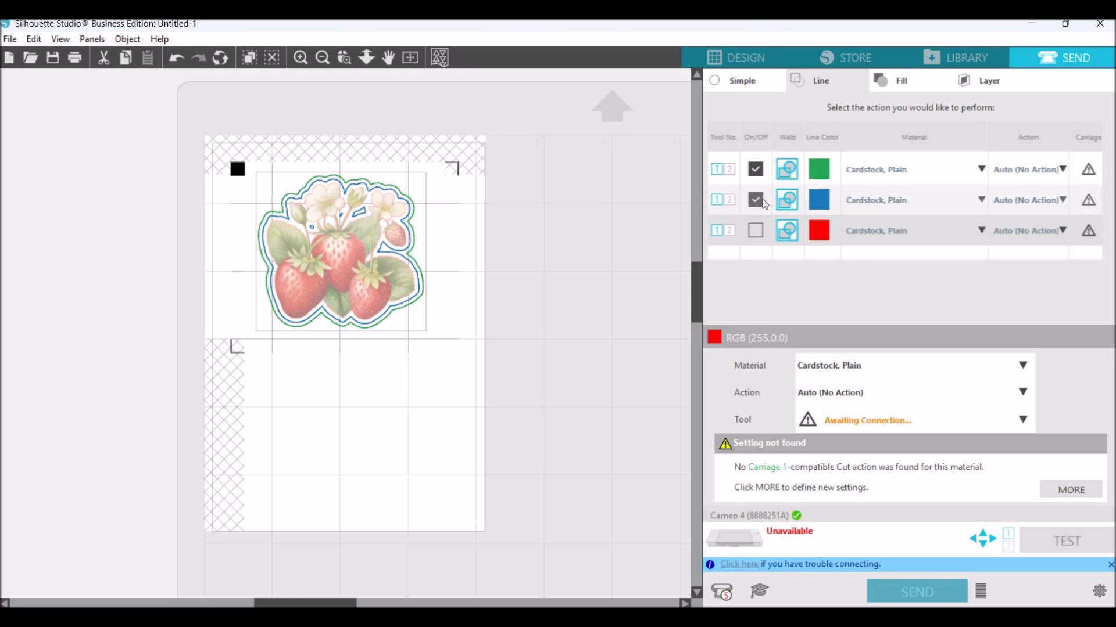
# Assign the Kiss Cut Sticker Vinyl material to the blue line and set its action to Cut
pyautogui.click(983, 203)
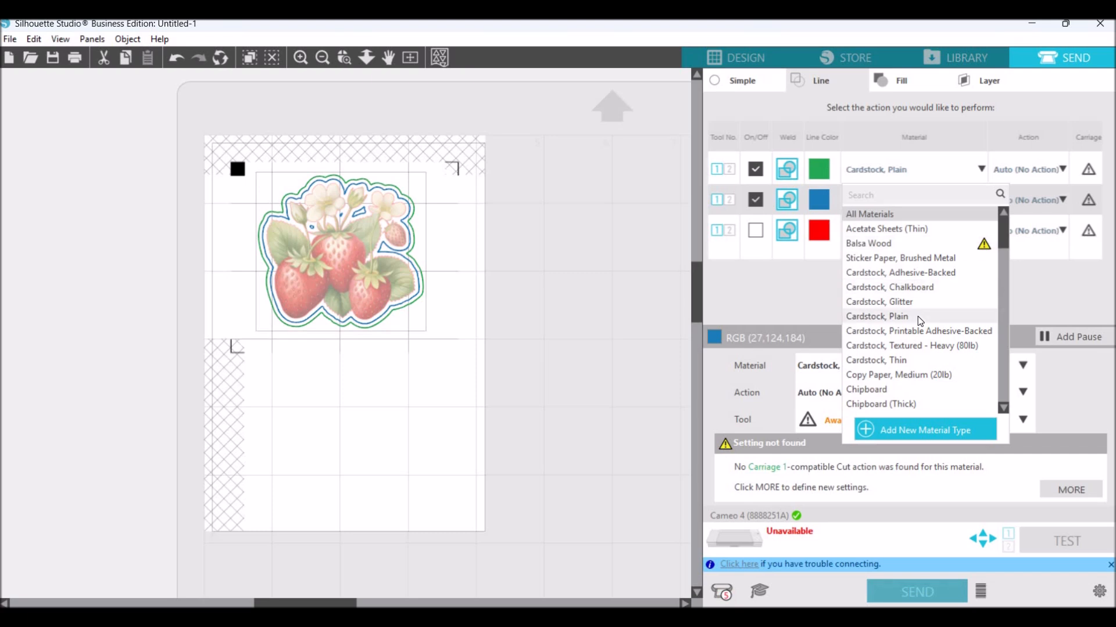
pyautogui.scroll(-2, 918, 316)
pyautogui.scroll(-2, 918, 316)
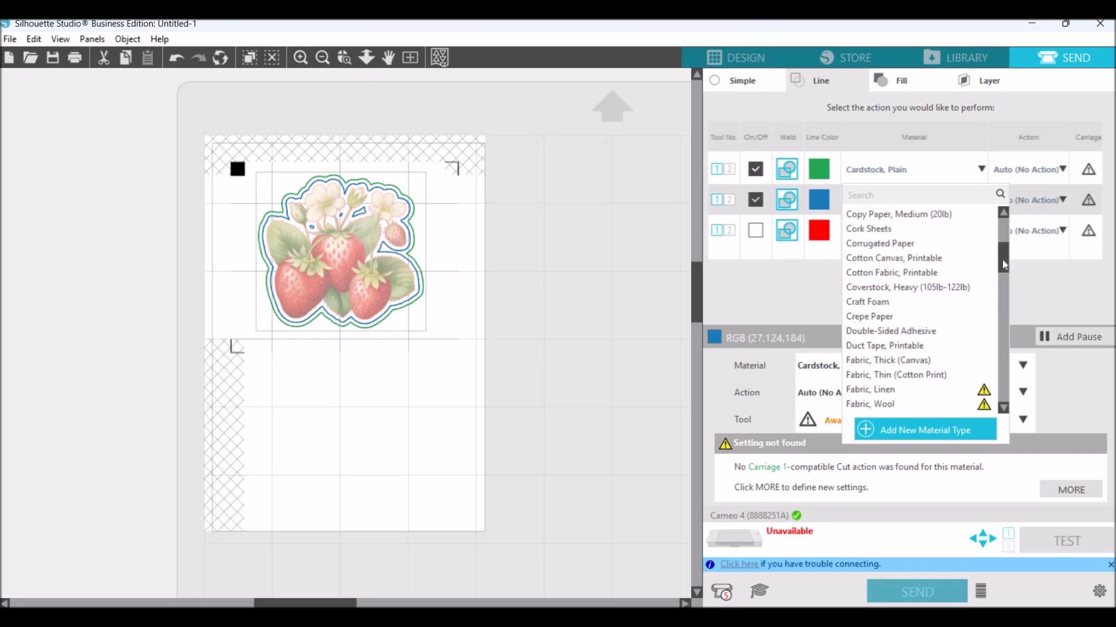
pyautogui.scroll(-1, 1000, 303)
pyautogui.scroll(-5, 1000, 305)
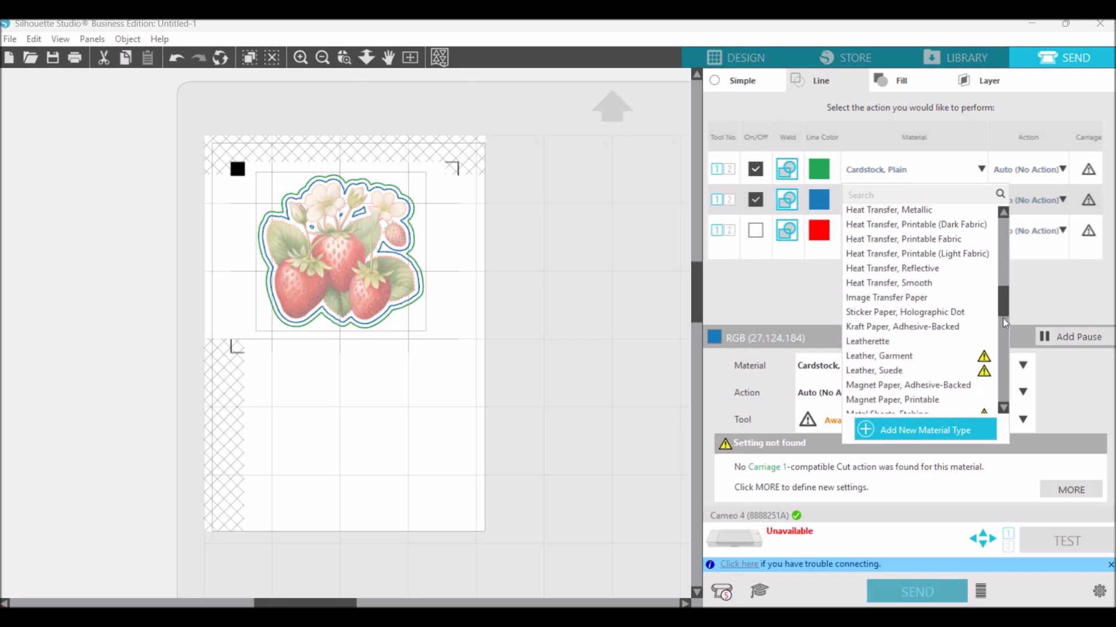
pyautogui.scroll(-4, 1003, 325)
pyautogui.scroll(-3, 1001, 339)
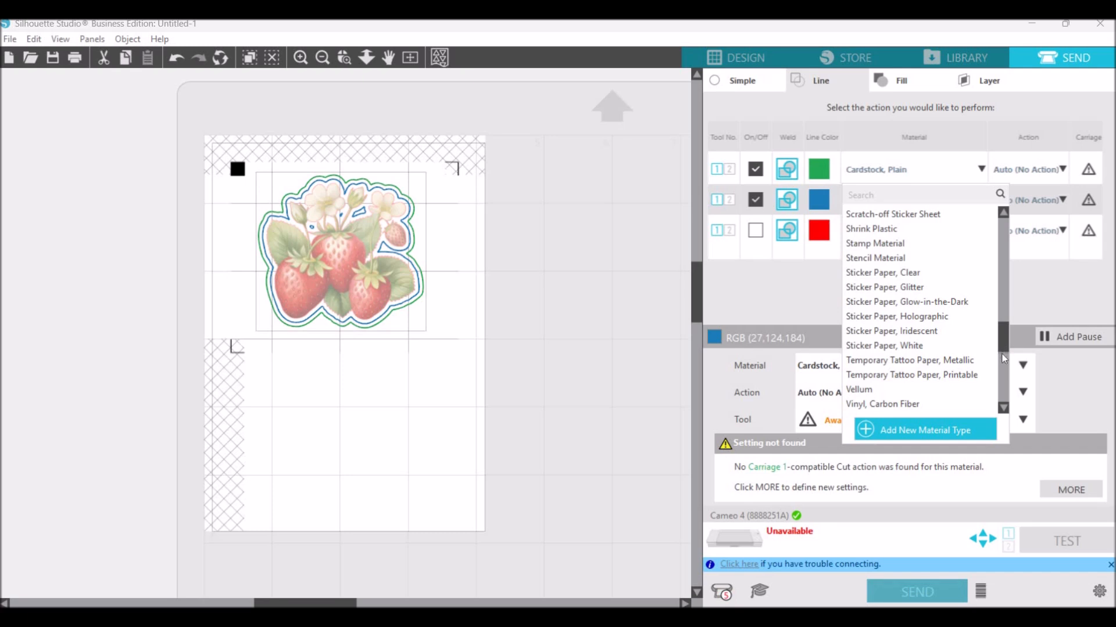
pyautogui.scroll(-4, 1002, 359)
pyautogui.scroll(-5, 1002, 378)
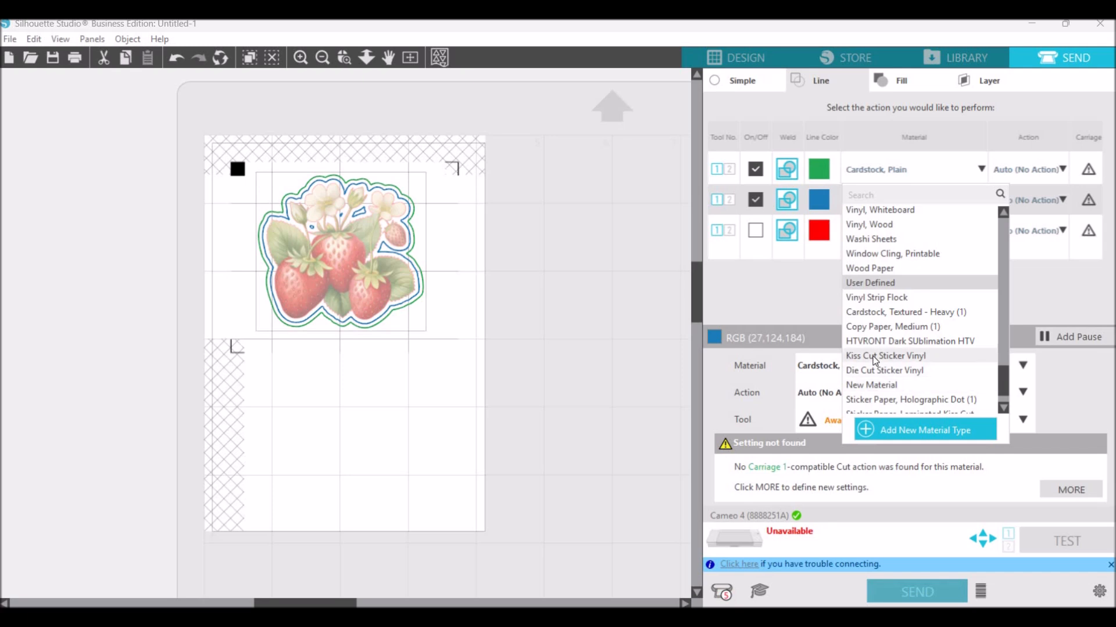
pyautogui.click(874, 357)
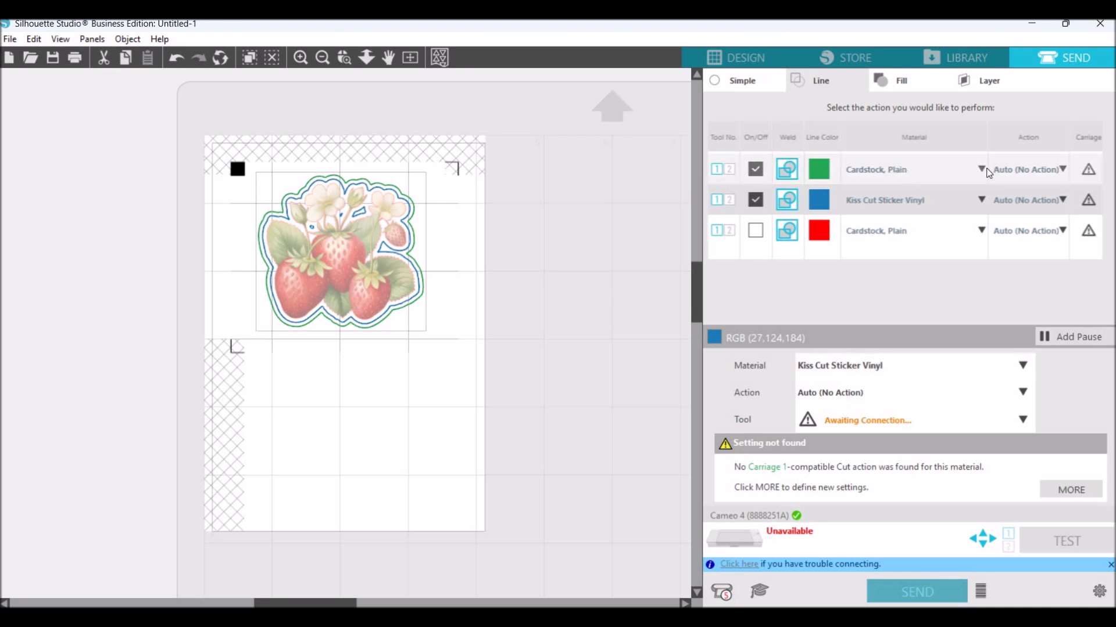
pyautogui.click(1066, 202)
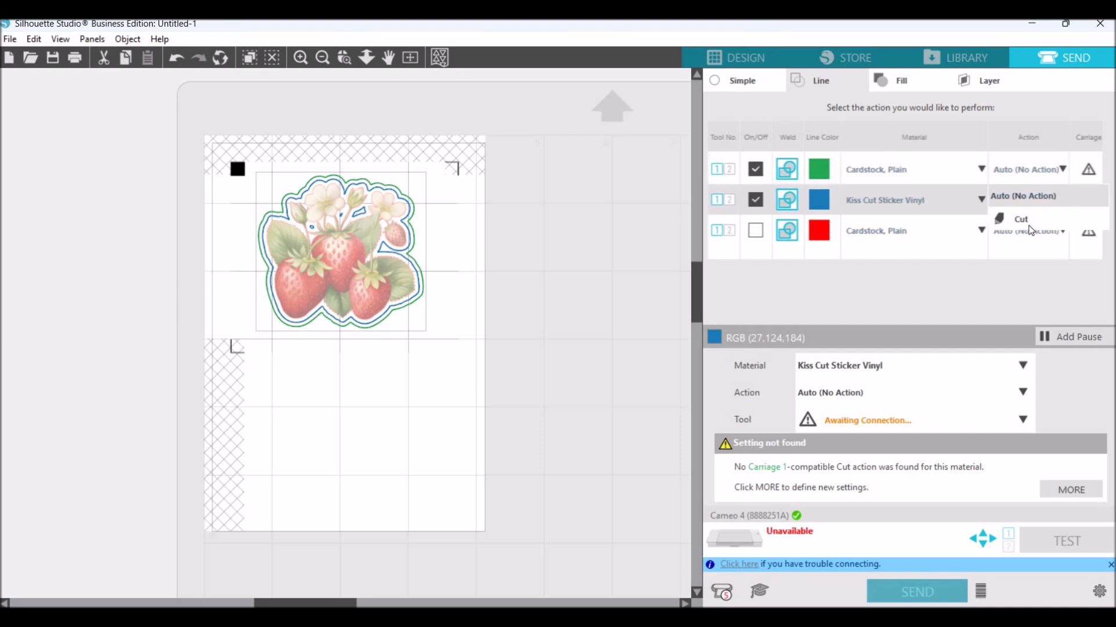
pyautogui.click(1020, 220)
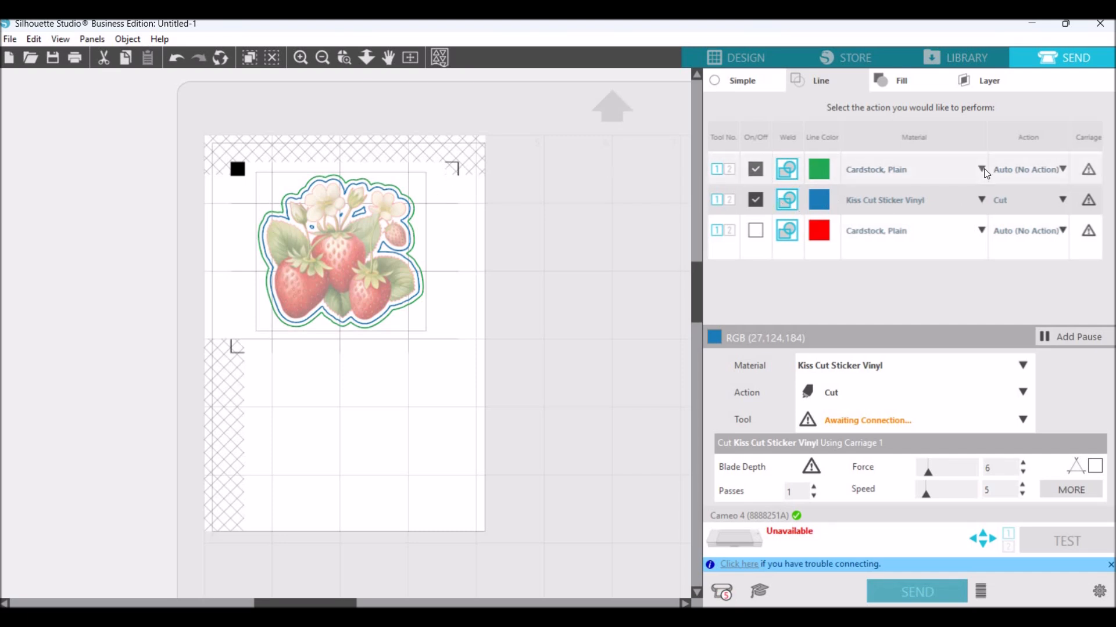
# Assign the Die Cut Sticker Vinyl material to the green line and set its action to Cut
pyautogui.click(964, 169)
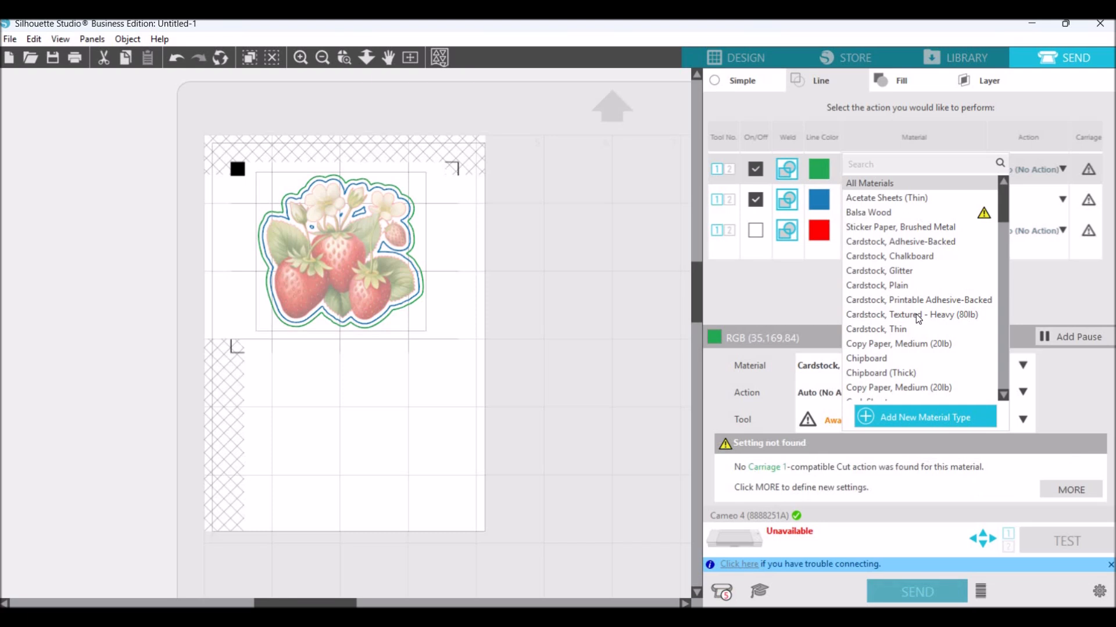
pyautogui.scroll(-3, 916, 313)
pyautogui.scroll(-15, 918, 319)
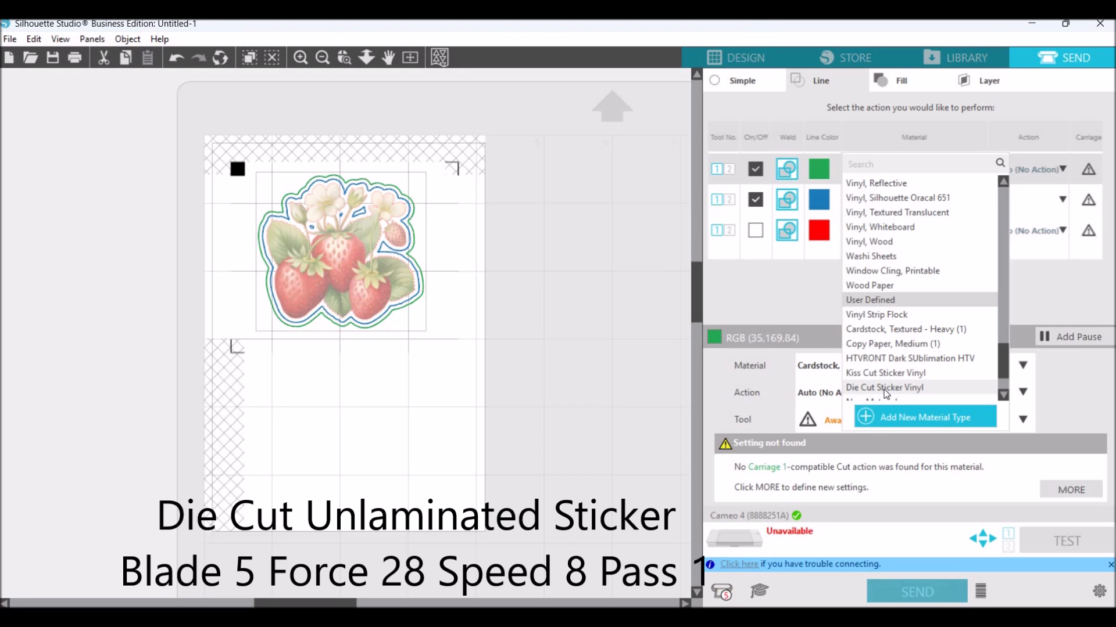
pyautogui.click(884, 389)
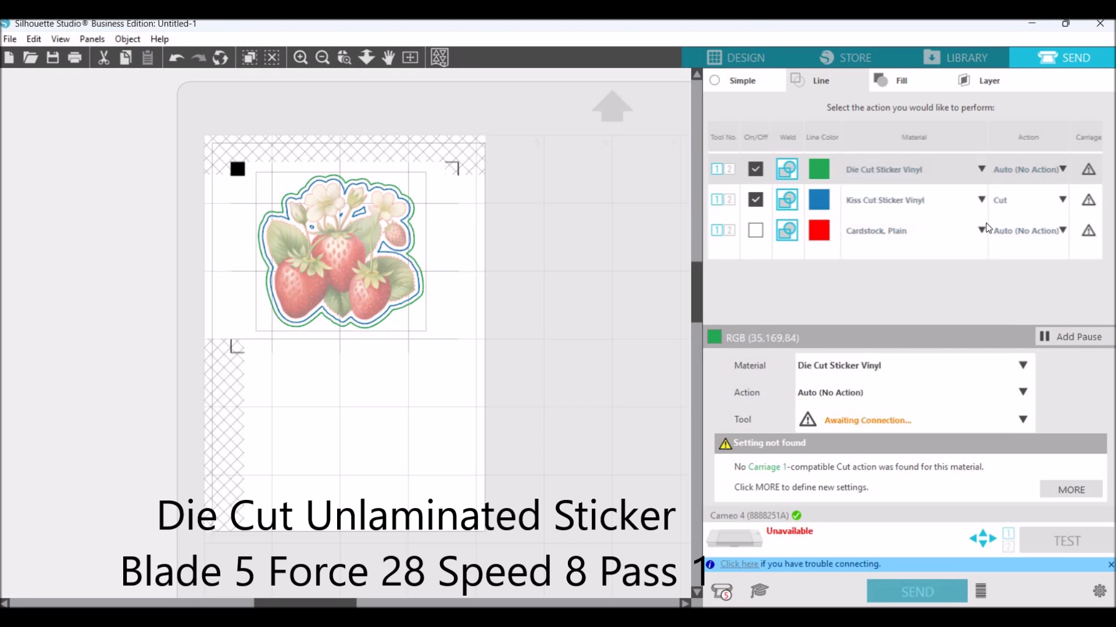
pyautogui.click(1031, 177)
pyautogui.rightClick(1008, 183)
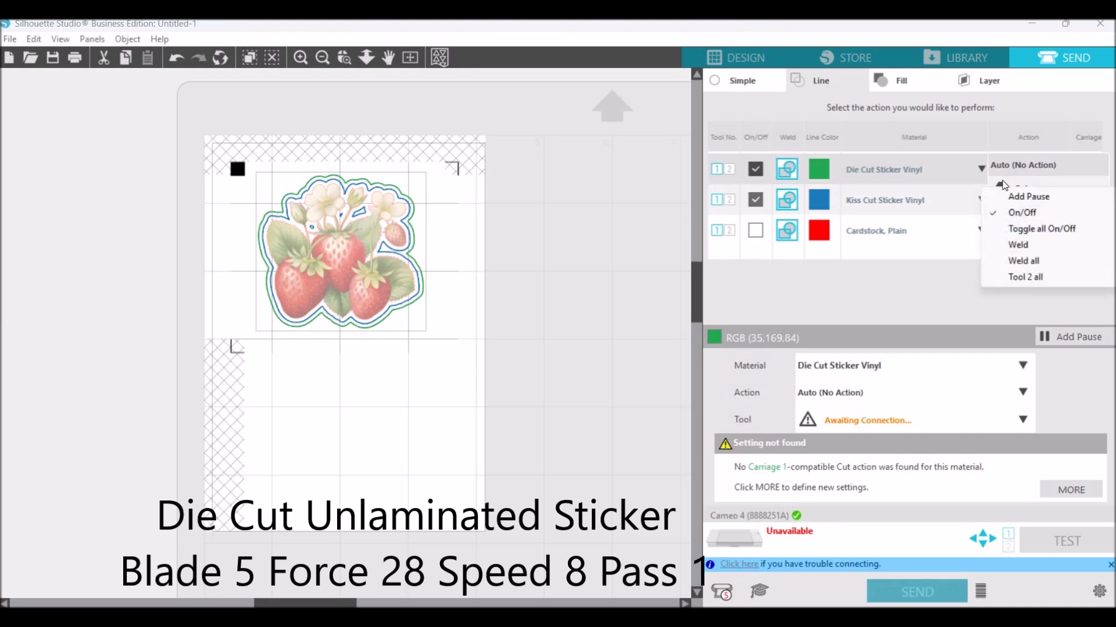
pyautogui.click(1057, 169)
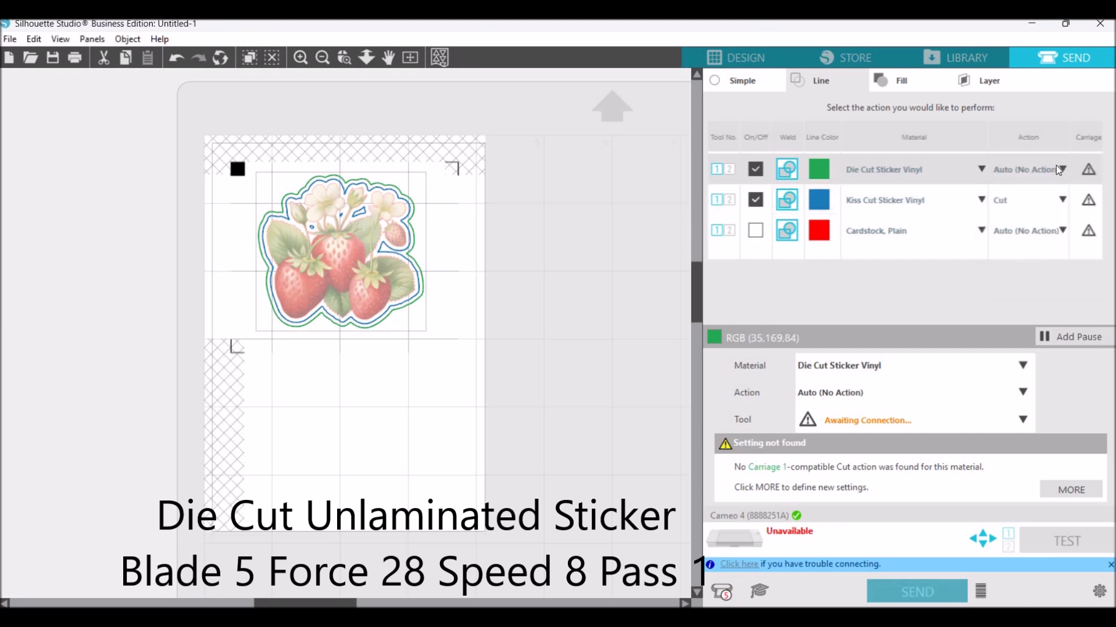
pyautogui.click(1027, 186)
pyautogui.click(1027, 189)
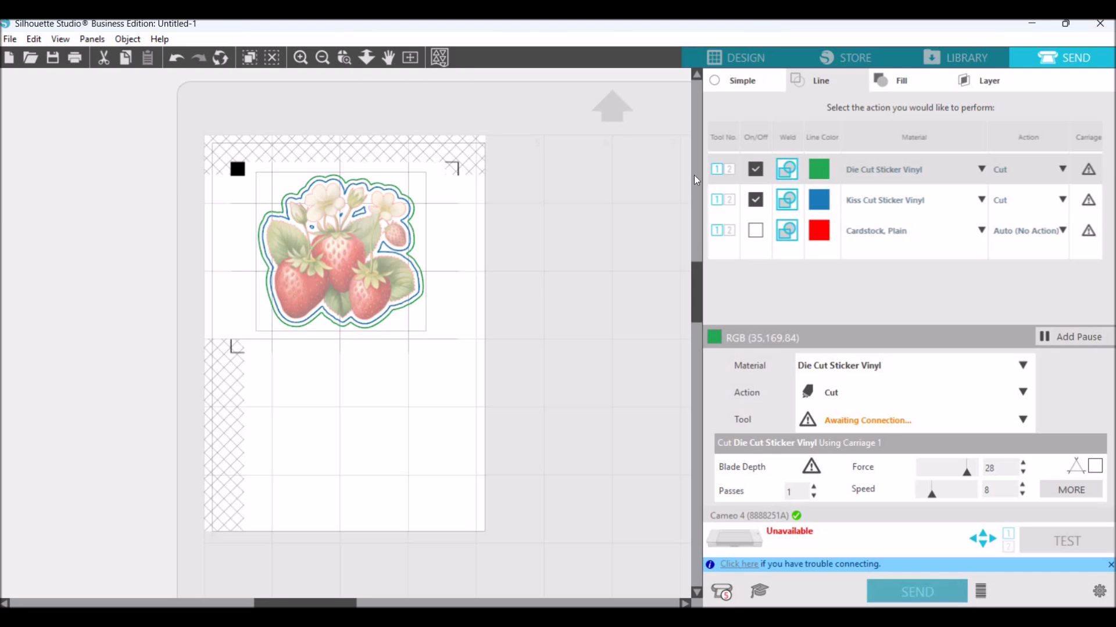
# Return from the send setup to the design workspace with the strawberry sticker
pyautogui.click(737, 55)
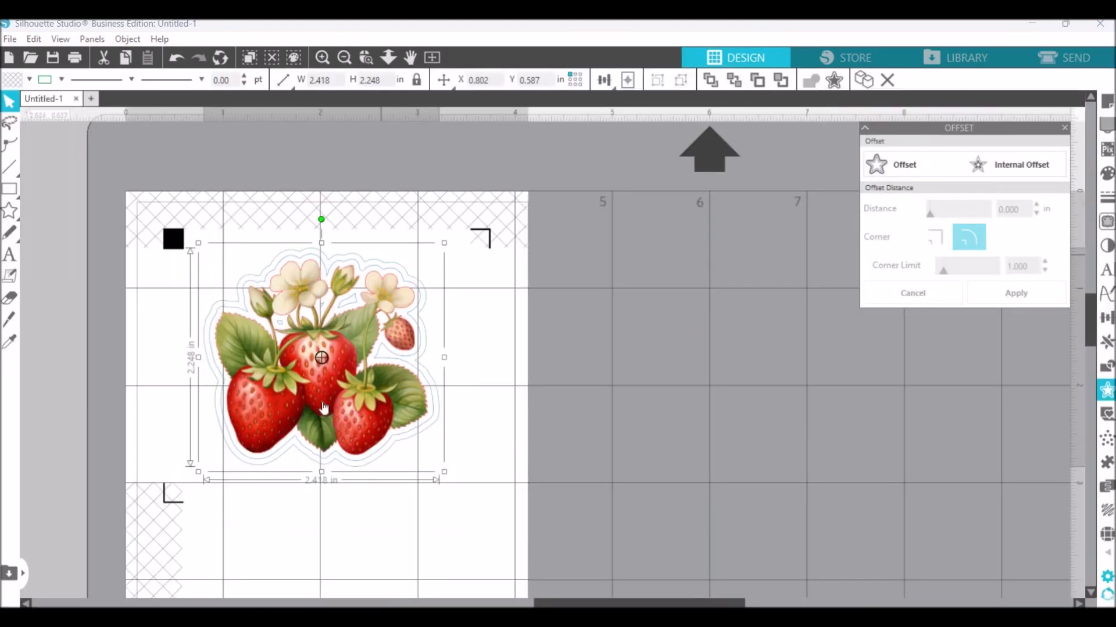